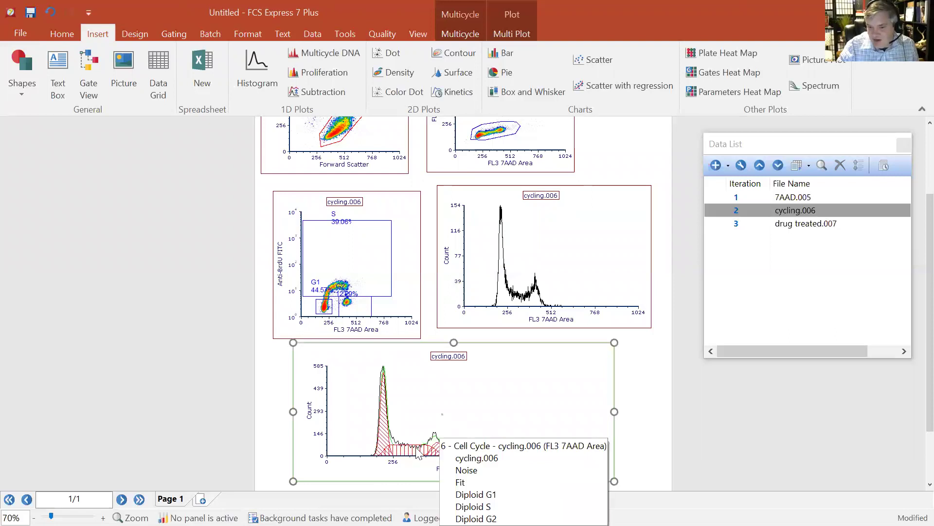
Shrink the Multicycle cell cycle plot, delete the plain FL3 7AAD Area histogram, and move the cell cycle plot into its place
{"action": "left_click_drag", "start_coordinate": [614, 481], "coordinate": [544, 467]}
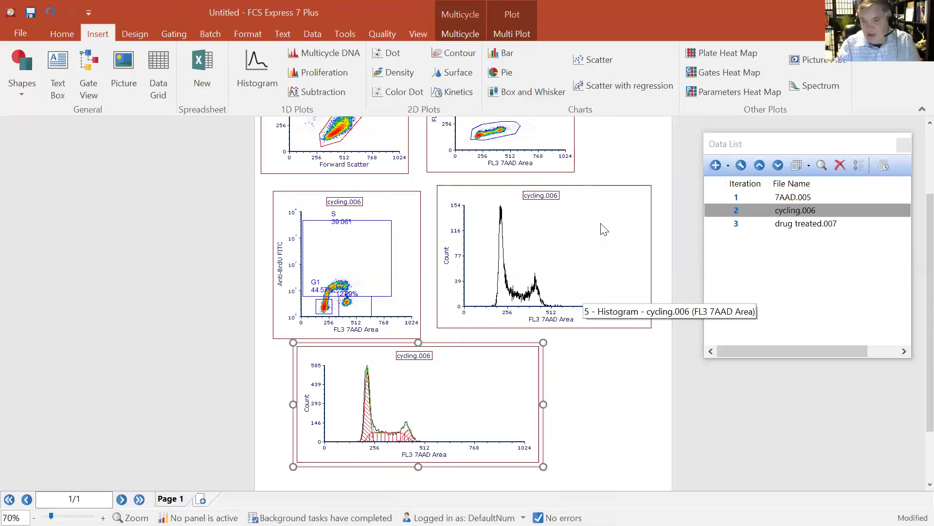
{"action": "left_click", "coordinate": [617, 182]}
{"action": "key", "text": "Delete"}
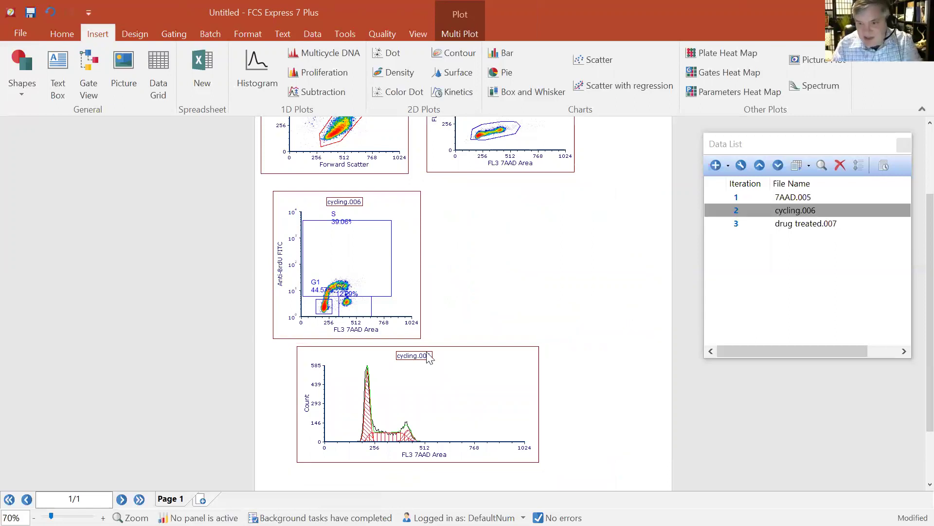
{"action": "left_click_drag", "start_coordinate": [454, 340], "coordinate": [588, 177]}
{"action": "left_click_drag", "start_coordinate": [674, 303], "coordinate": [655, 350]}
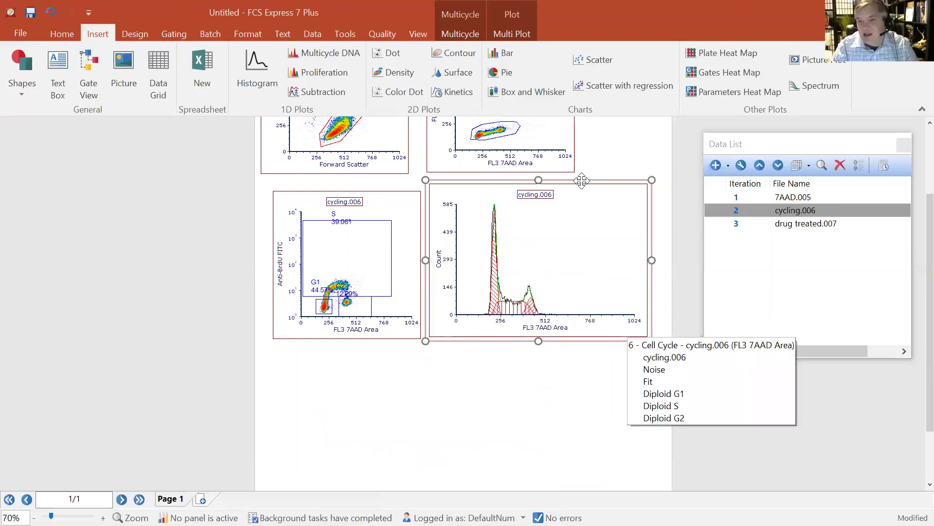
Open the cell cycle plot's DNA Fit formatting options, close the Data List, and turn off automatic fit type detection
{"action": "right_click", "coordinate": [559, 271]}
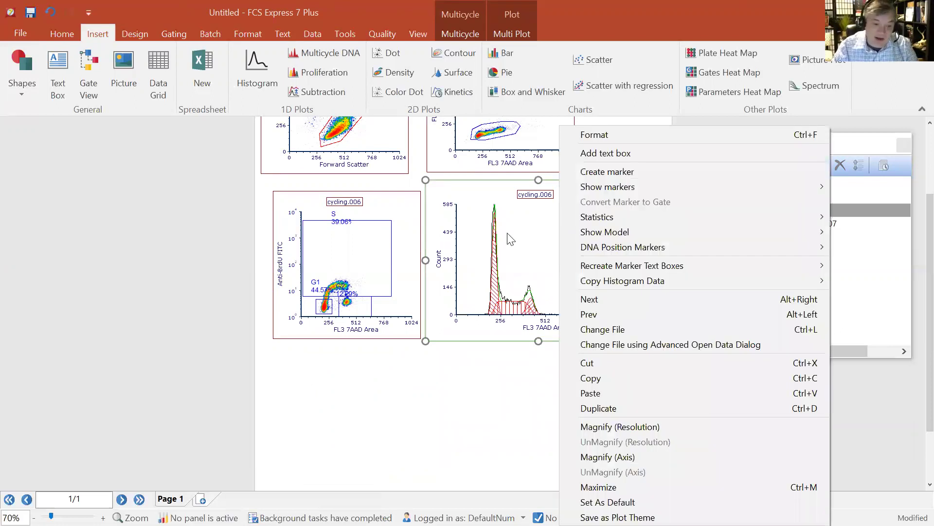
{"action": "left_click", "coordinate": [611, 133]}
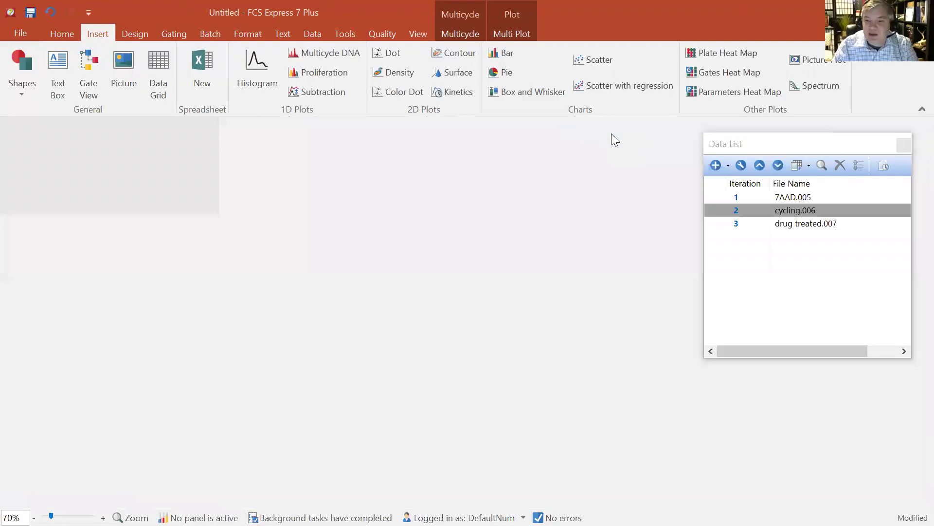
{"action": "left_click", "coordinate": [902, 143]}
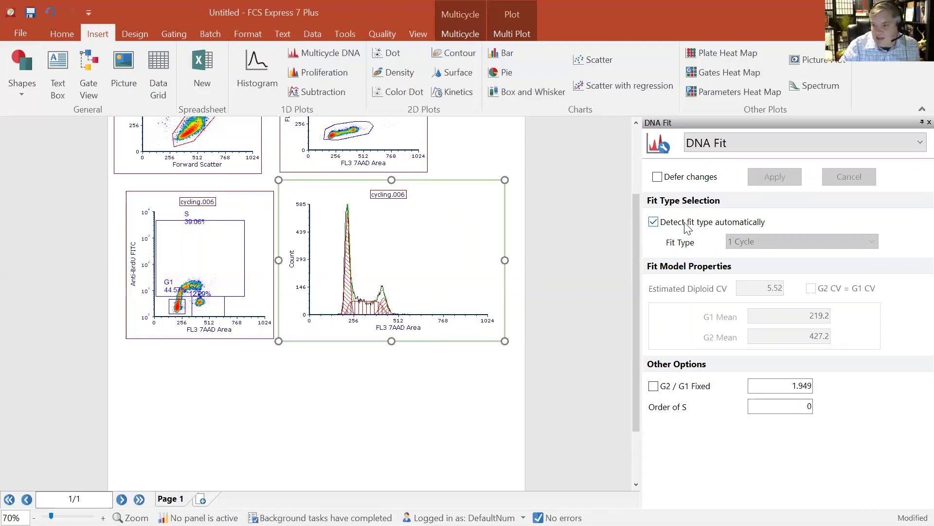
{"action": "left_click", "coordinate": [653, 223]}
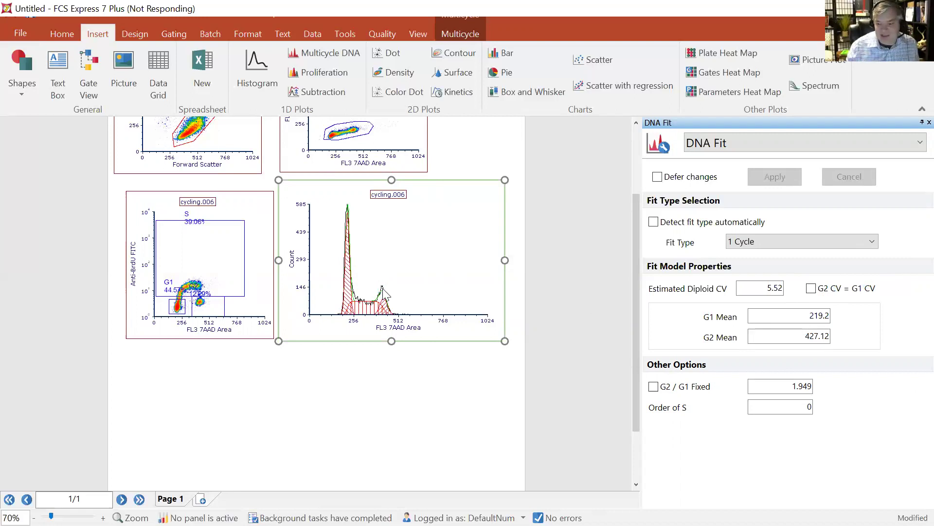
Try fixing the G2/G1 ratio in the cell cycle plot's DNA fit
{"action": "mouse_move", "coordinate": [384, 292]}
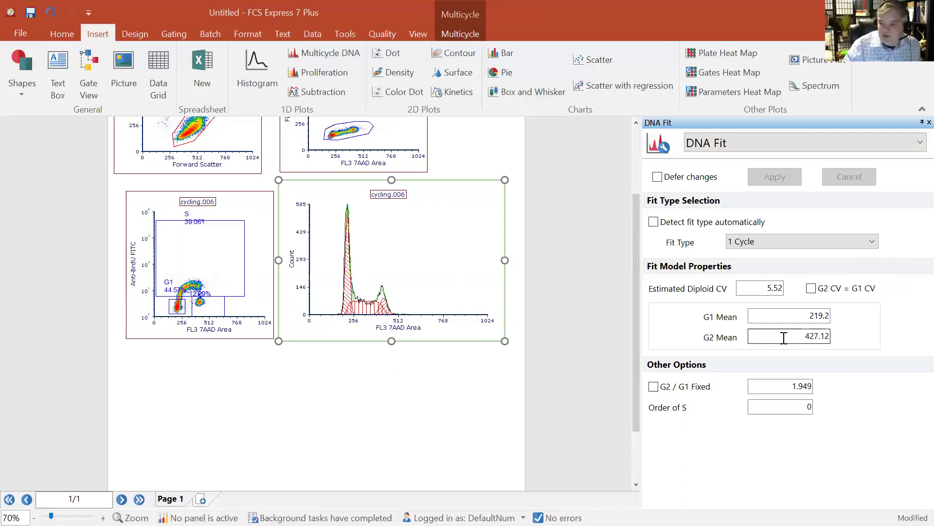
{"action": "double_click", "coordinate": [789, 391]}
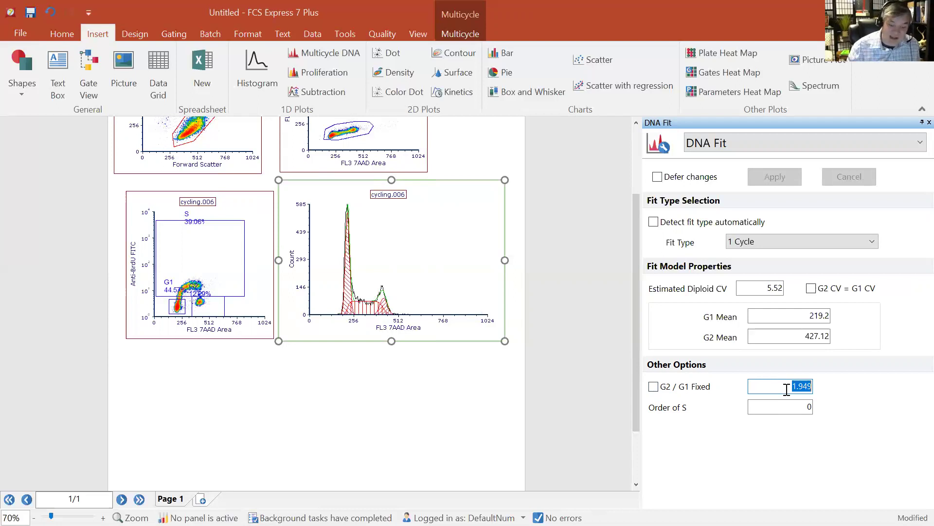
{"action": "left_click", "coordinate": [655, 386]}
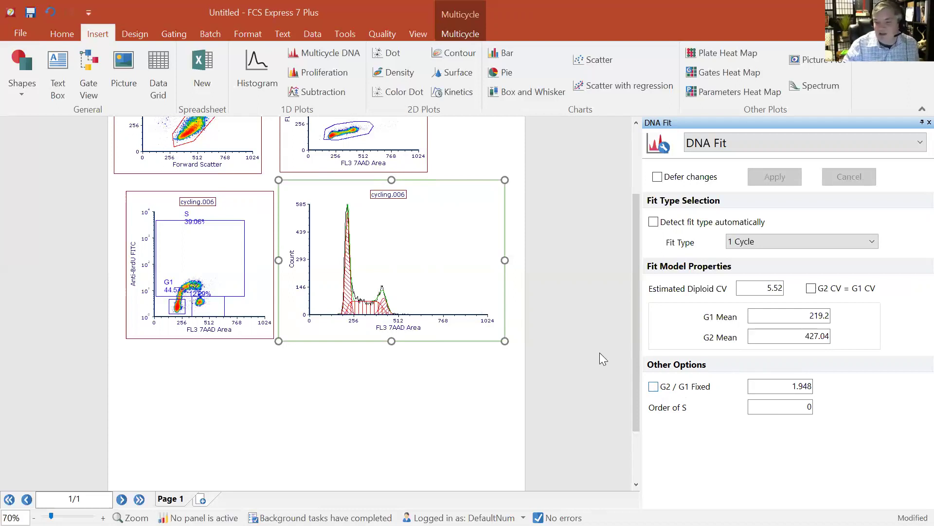
{"action": "left_click", "coordinate": [464, 179]}
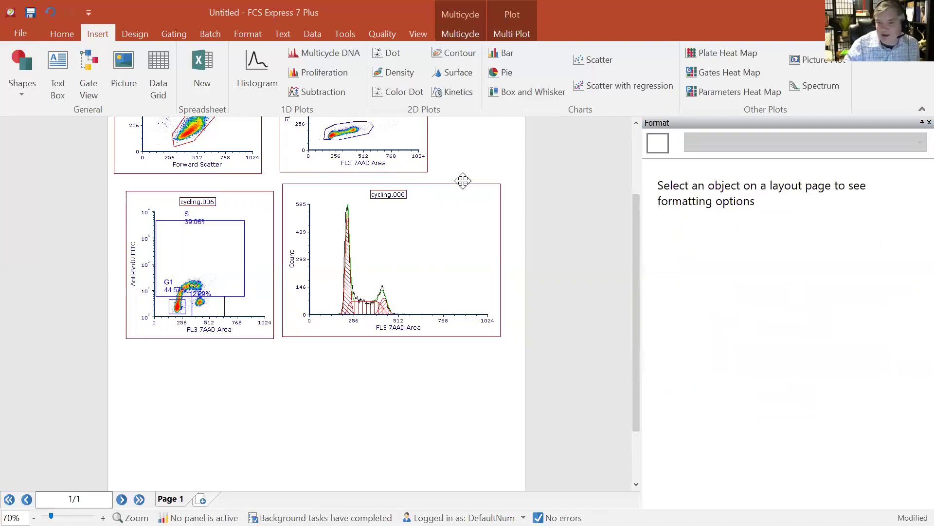
{"action": "left_click", "coordinate": [463, 183]}
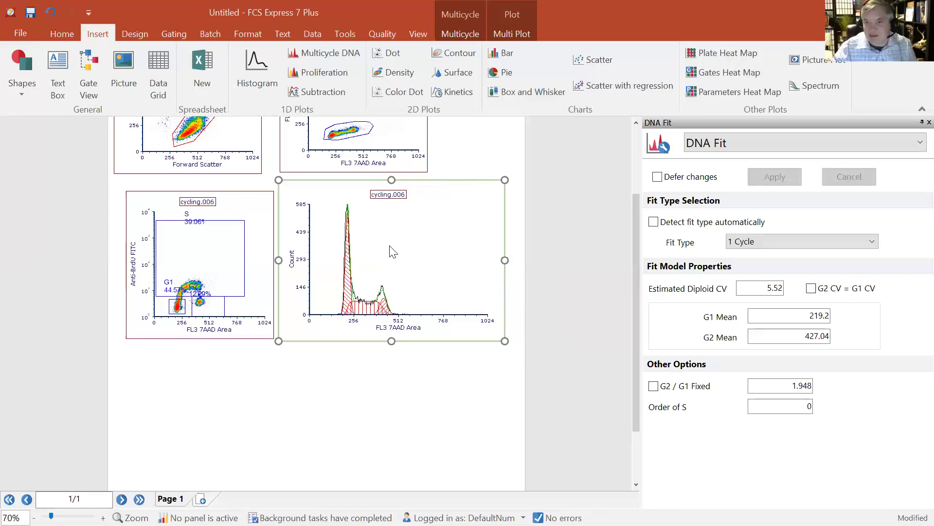
Review the Multicycle fit parameters and the fit types available for the cell cycle plot
{"action": "left_click", "coordinate": [472, 35]}
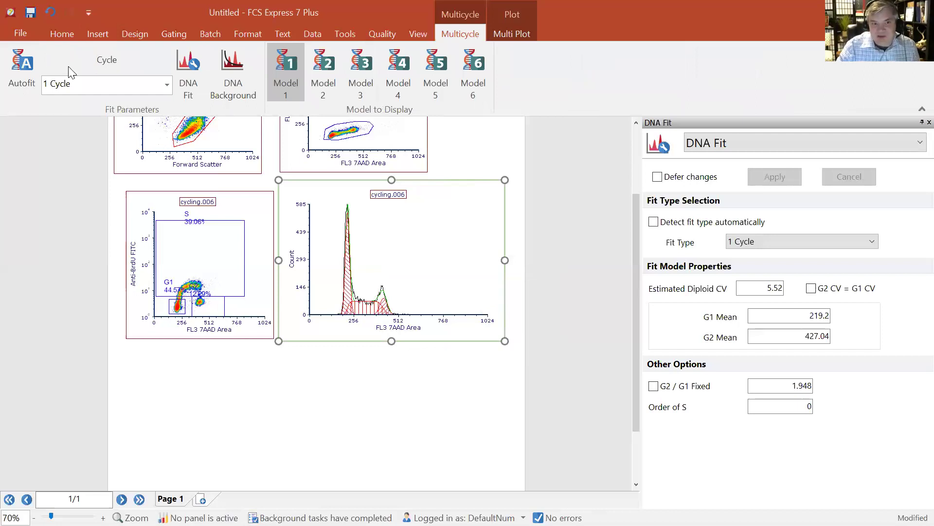
{"action": "left_click", "coordinate": [780, 243]}
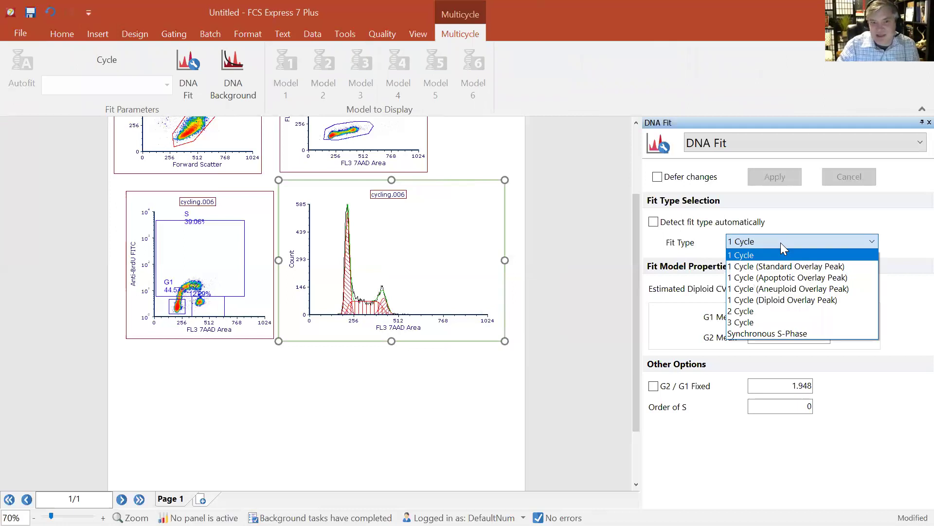
{"action": "left_click", "coordinate": [454, 178]}
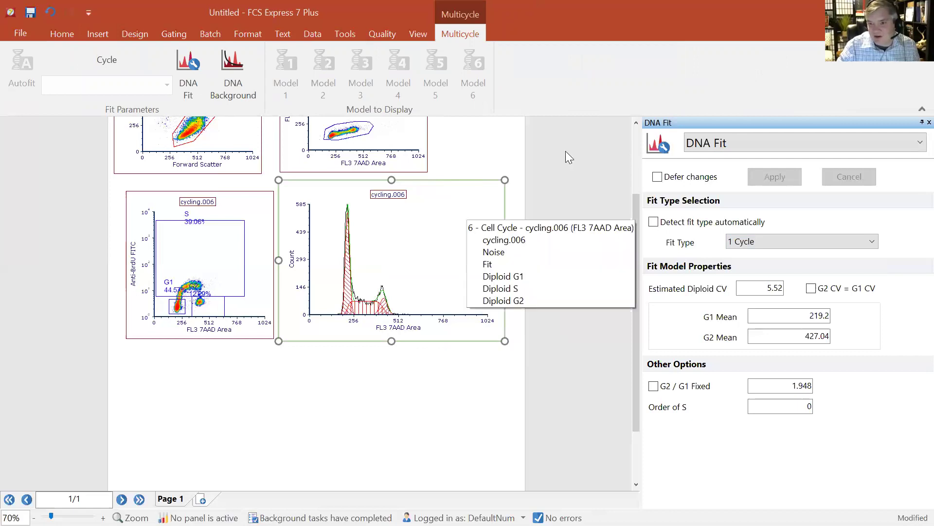
Add a DNA Cycle Statistics table for the cell cycle plot
{"action": "left_click", "coordinate": [461, 179]}
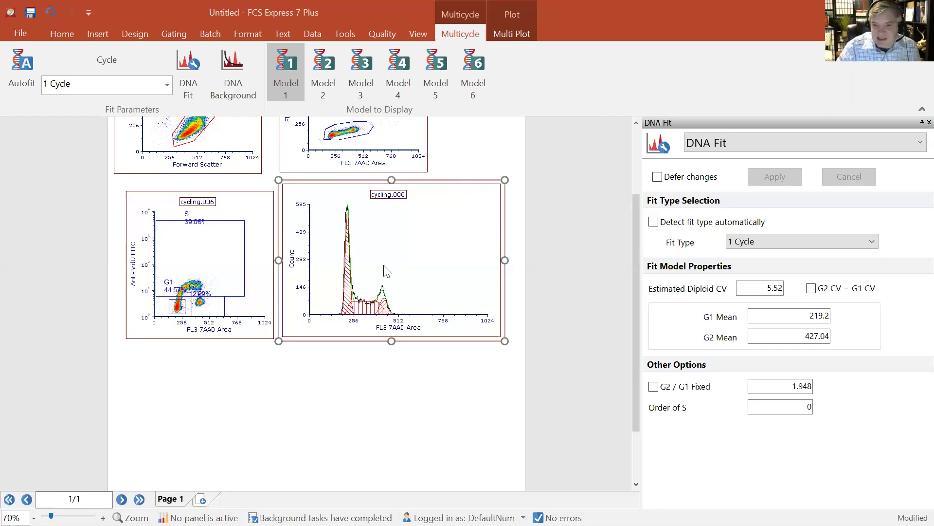
{"action": "right_click", "coordinate": [438, 219]}
{"action": "mouse_move", "coordinate": [439, 217]}
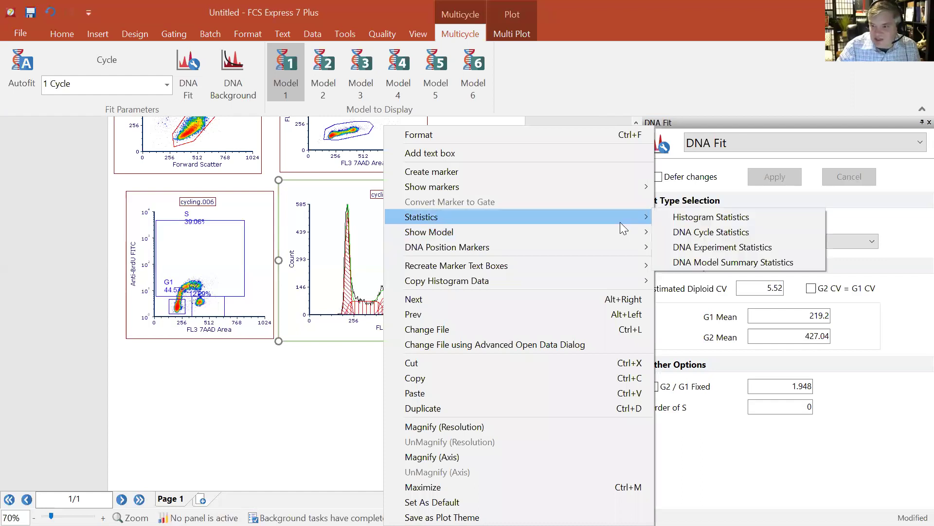
{"action": "left_click", "coordinate": [703, 232]}
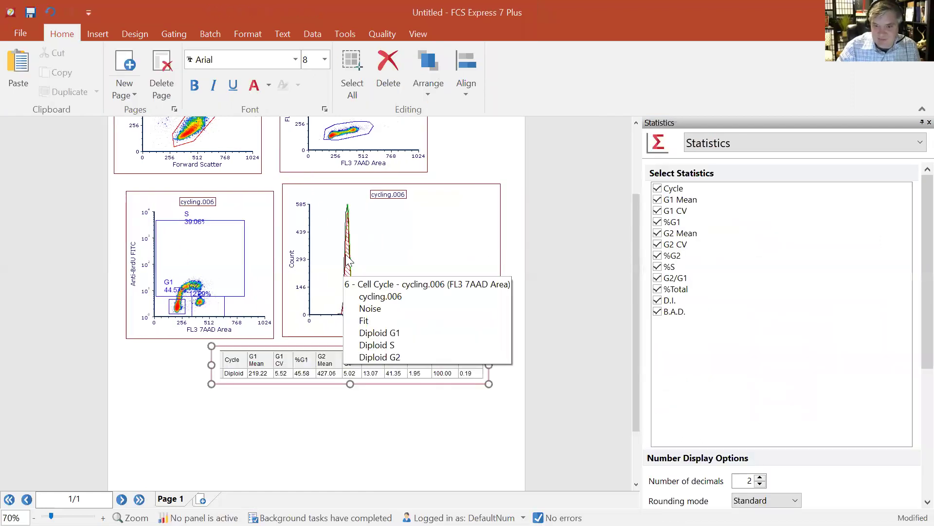
Add the cell cycle plot's DNA Experiment Statistics and place the text box below the Anti-BrdU FITC plot
{"action": "right_click", "coordinate": [349, 262]}
{"action": "mouse_move", "coordinate": [435, 217]}
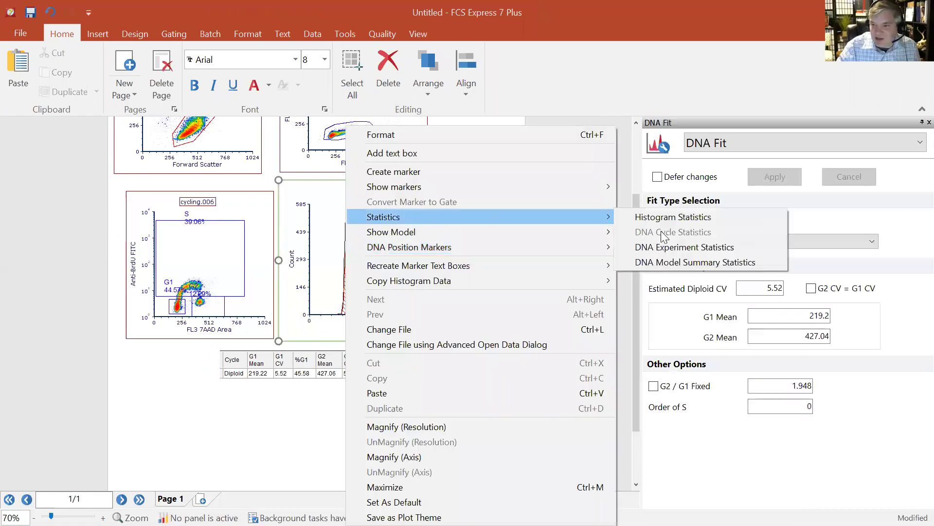
{"action": "left_click", "coordinate": [672, 249]}
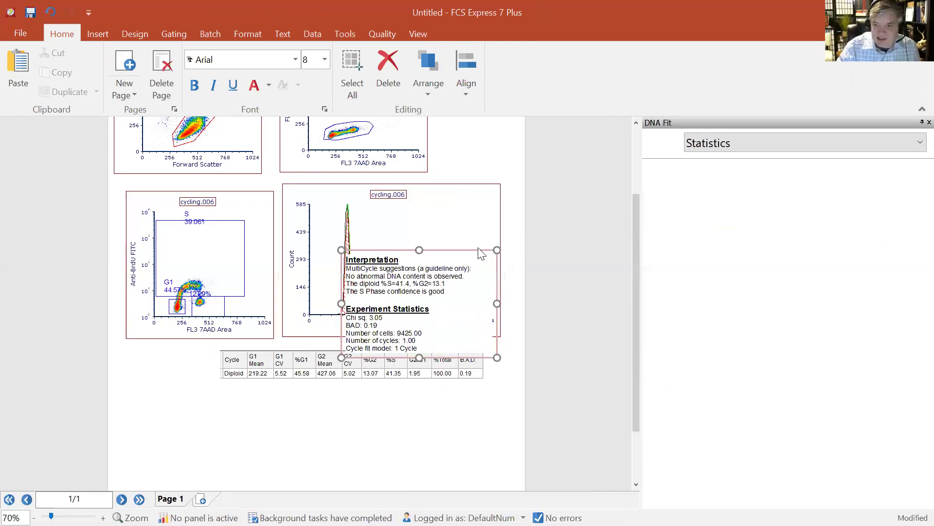
{"action": "left_click_drag", "start_coordinate": [404, 303], "coordinate": [179, 447]}
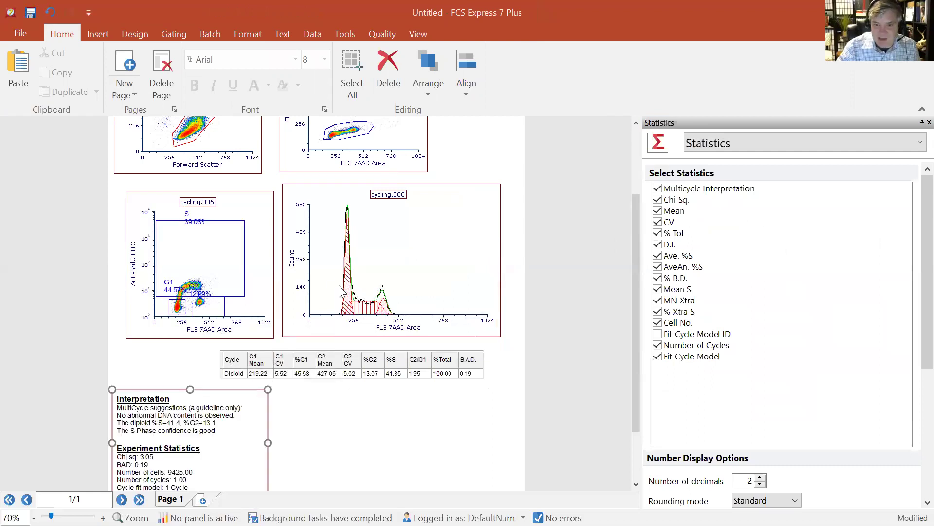
Add the DNA Model Summary Statistics table and place it beside the experiment statistics, below the cycle statistics table
{"action": "right_click", "coordinate": [360, 267]}
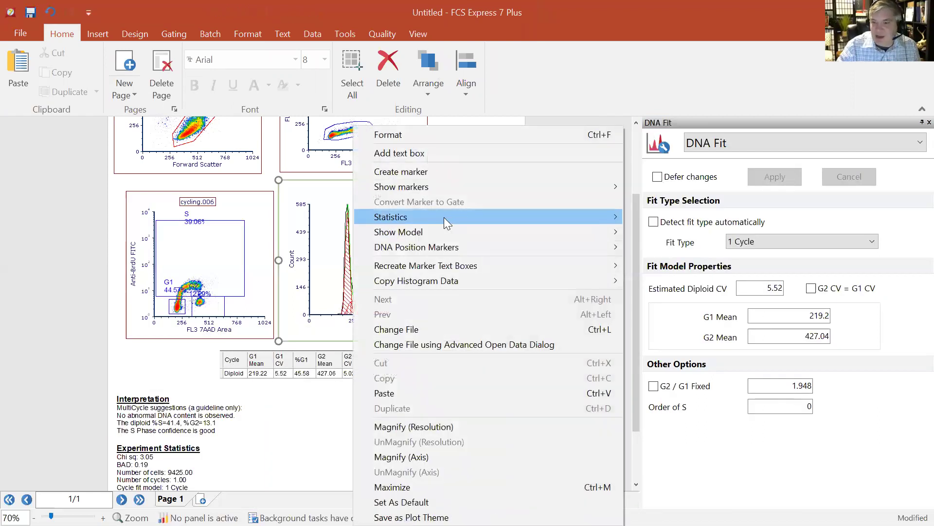
{"action": "mouse_move", "coordinate": [443, 217]}
{"action": "left_click", "coordinate": [644, 264]}
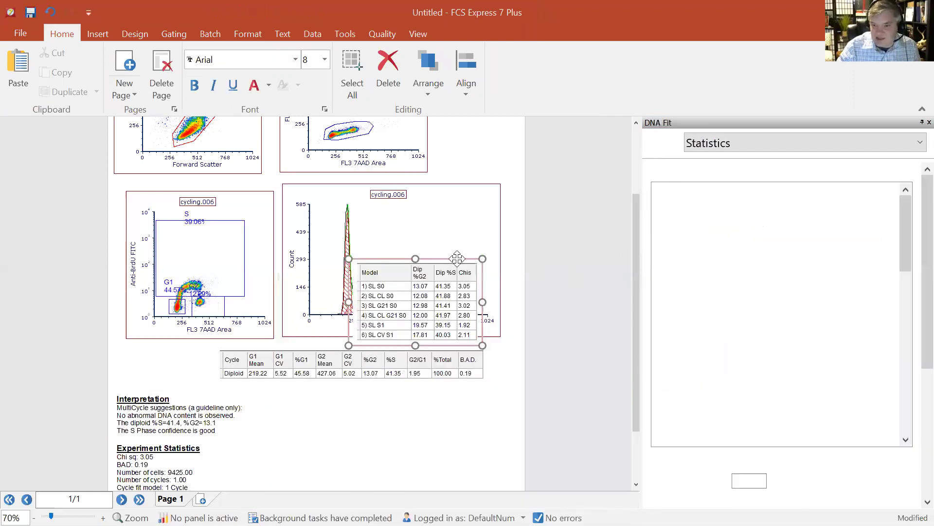
{"action": "left_click_drag", "start_coordinate": [438, 332], "coordinate": [404, 392]}
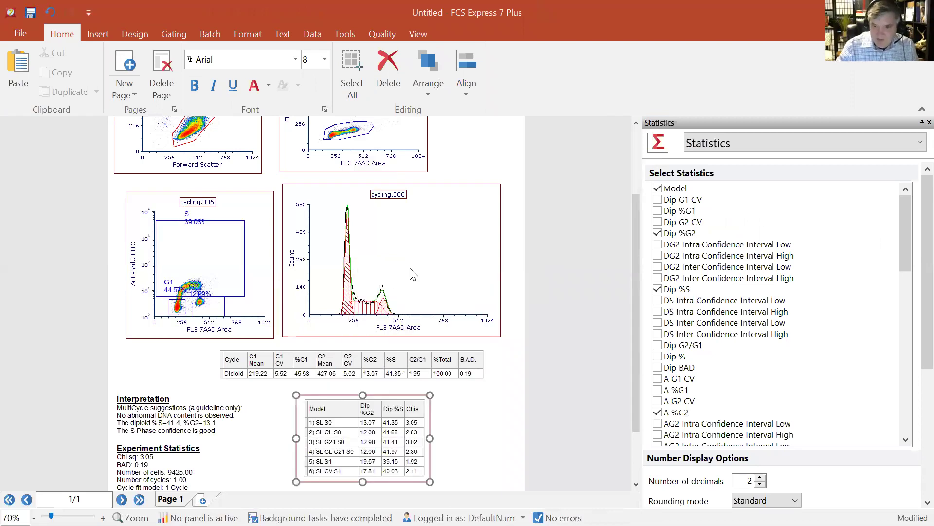
Compare the fits and statistics of Models 2 through 6 on the cell cycle plot, then return to Model 1
{"action": "left_click", "coordinate": [414, 274]}
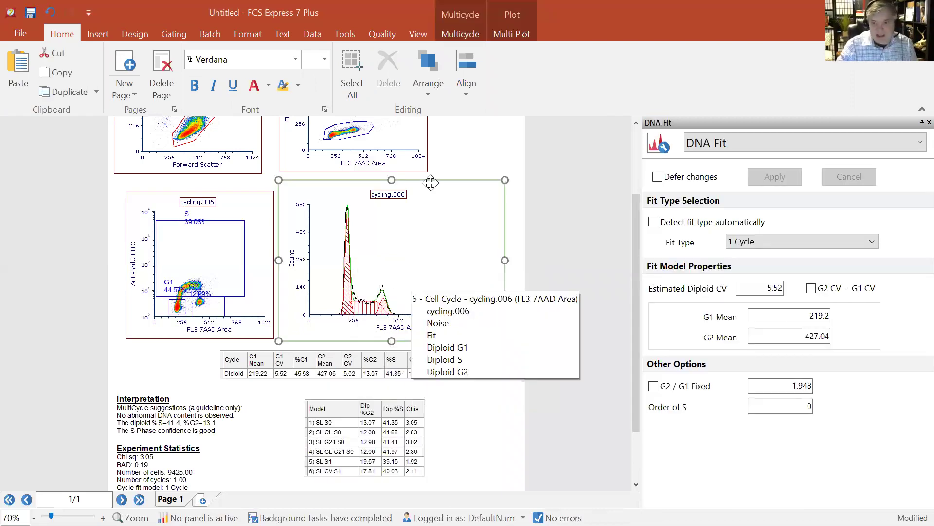
{"action": "left_click", "coordinate": [459, 39]}
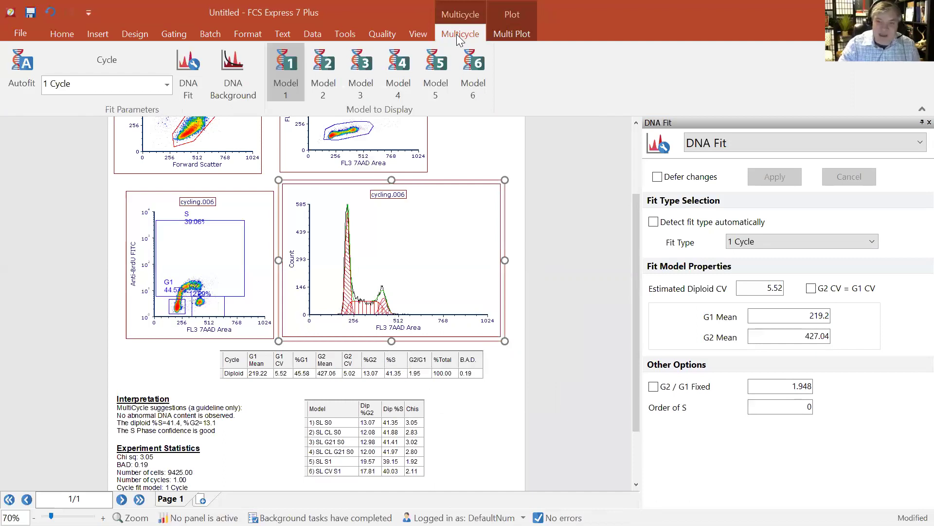
{"action": "right_click", "coordinate": [344, 282]}
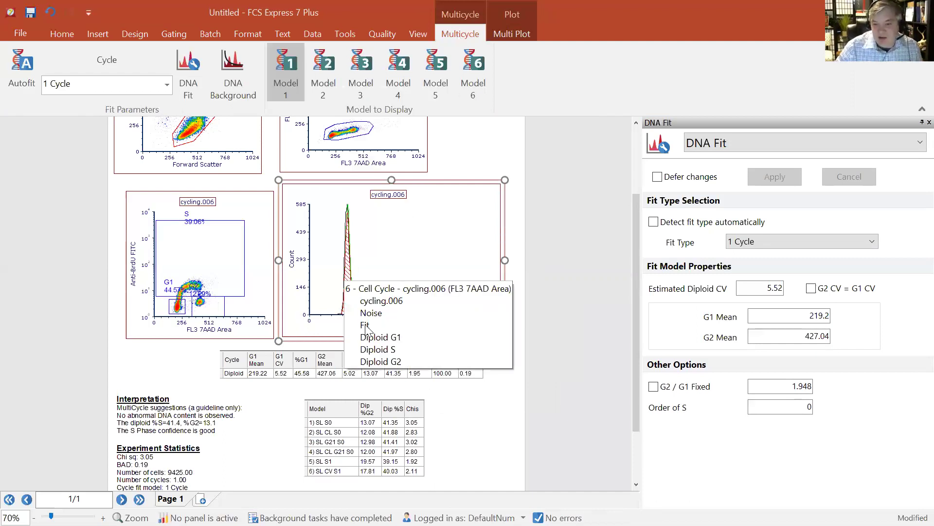
{"action": "left_click", "coordinate": [534, 194]}
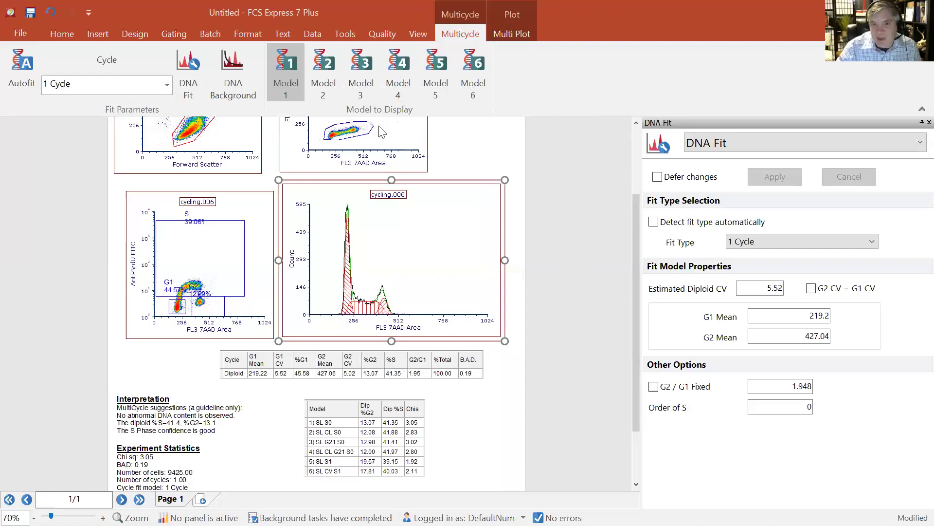
{"action": "left_click", "coordinate": [328, 67]}
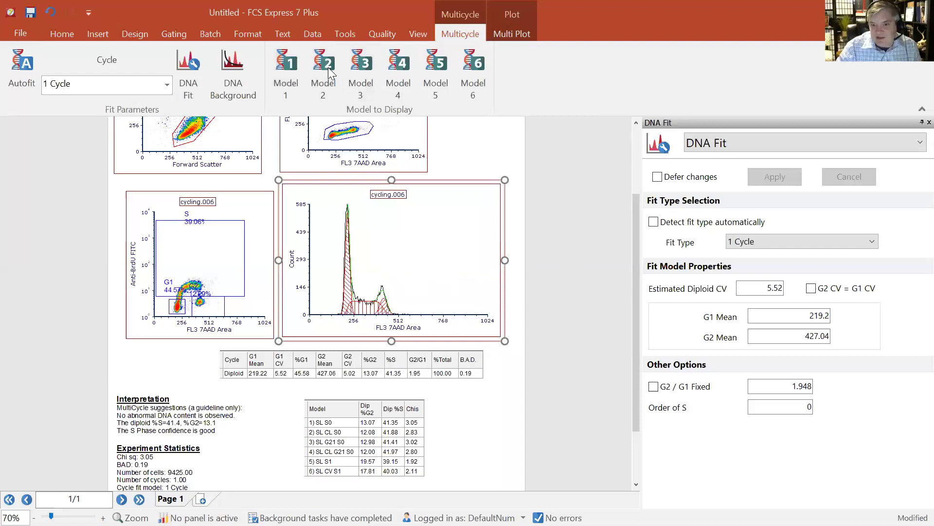
{"action": "left_click", "coordinate": [367, 67]}
{"action": "left_click", "coordinate": [398, 68]}
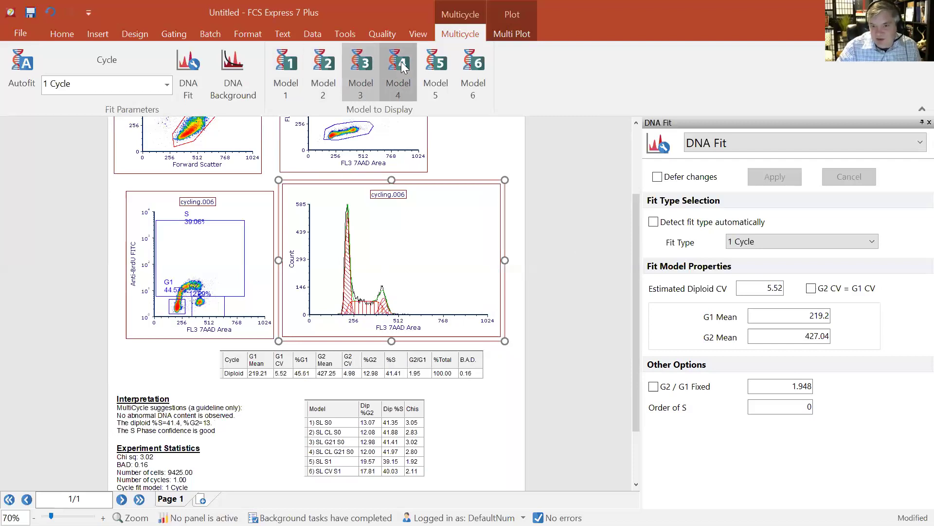
{"action": "left_click", "coordinate": [443, 70]}
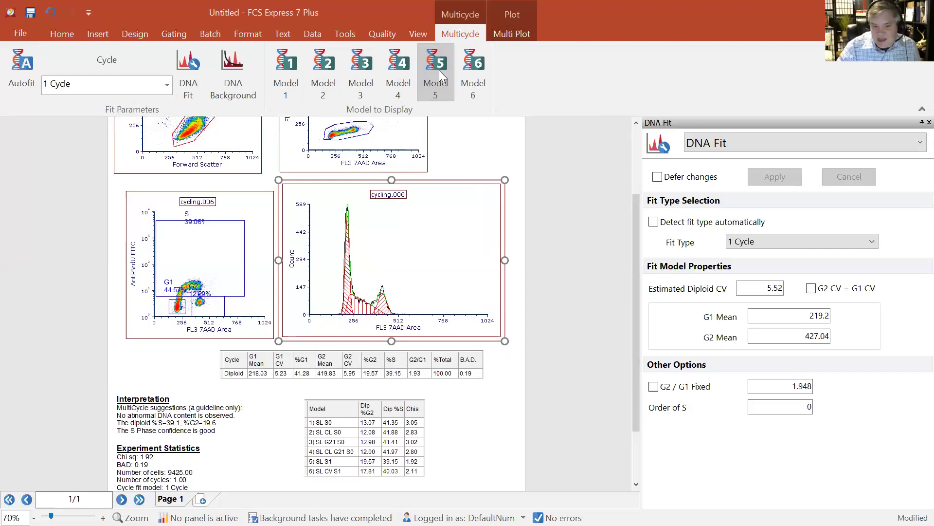
{"action": "left_click", "coordinate": [469, 63]}
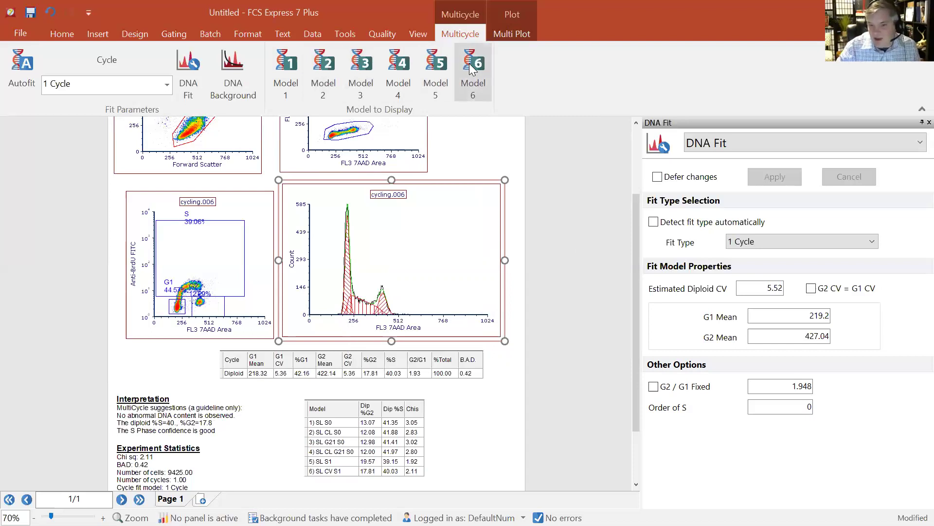
{"action": "left_click", "coordinate": [438, 68]}
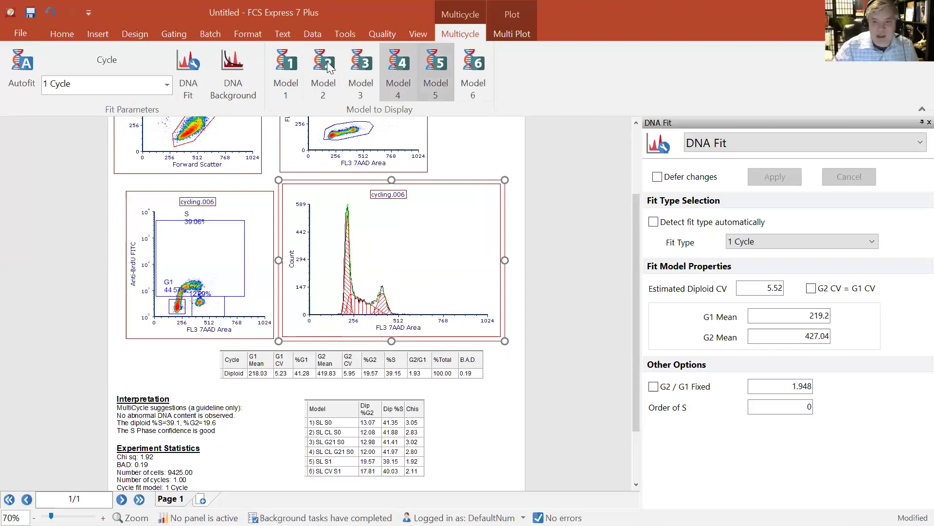
{"action": "left_click", "coordinate": [290, 67]}
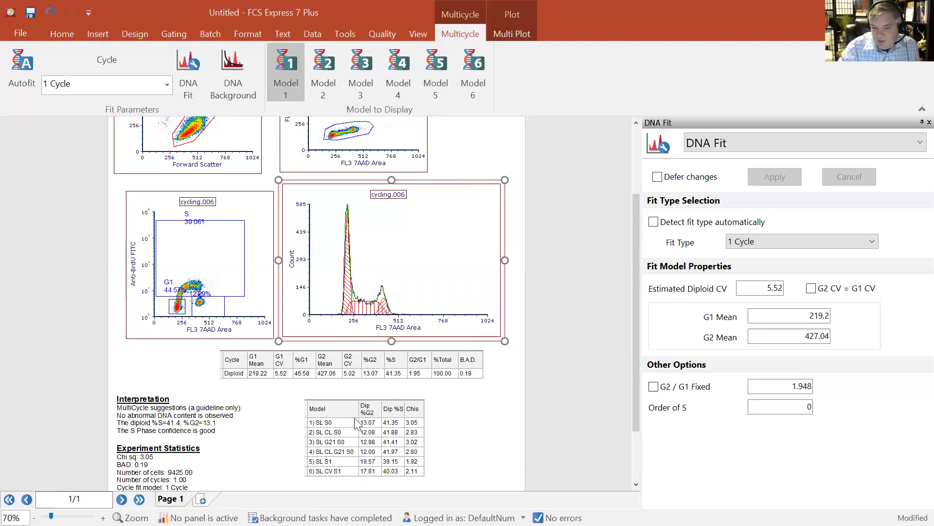
{"action": "right_click", "coordinate": [406, 294]}
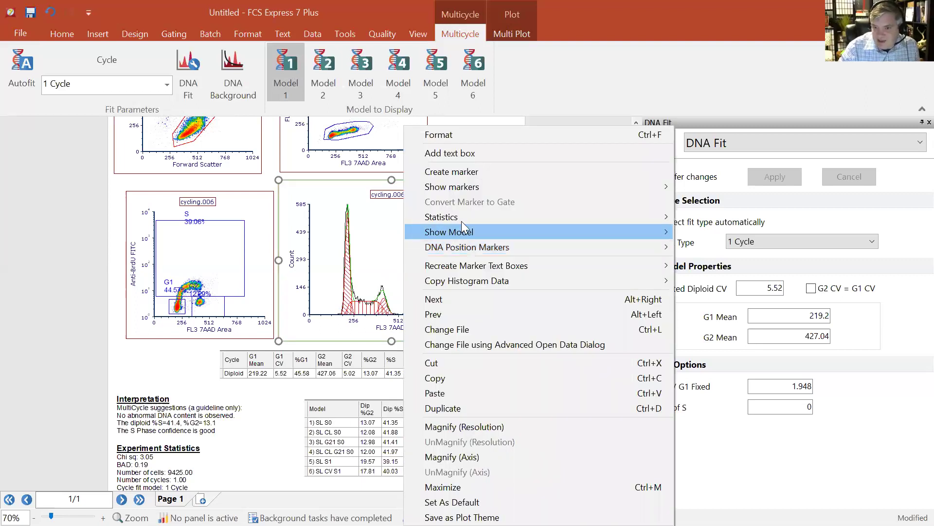
{"action": "mouse_move", "coordinate": [459, 216]}
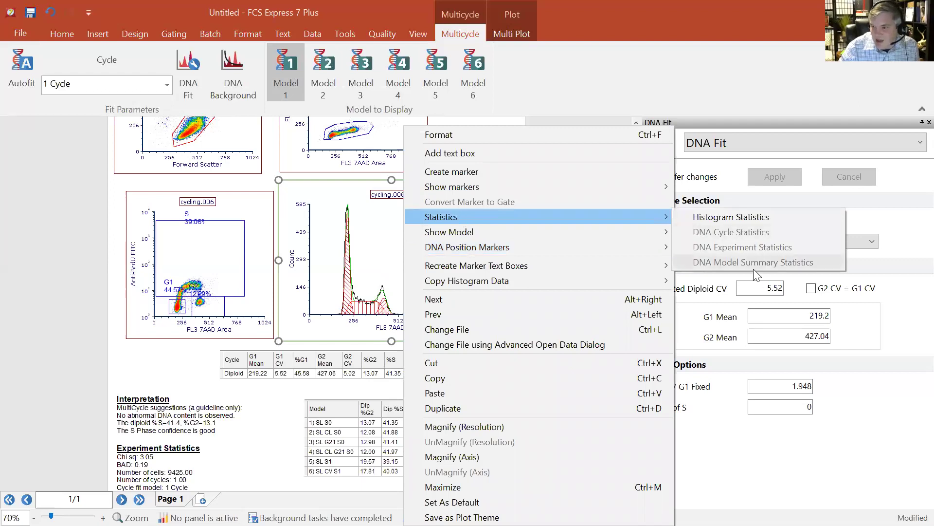
{"action": "left_click", "coordinate": [361, 433]}
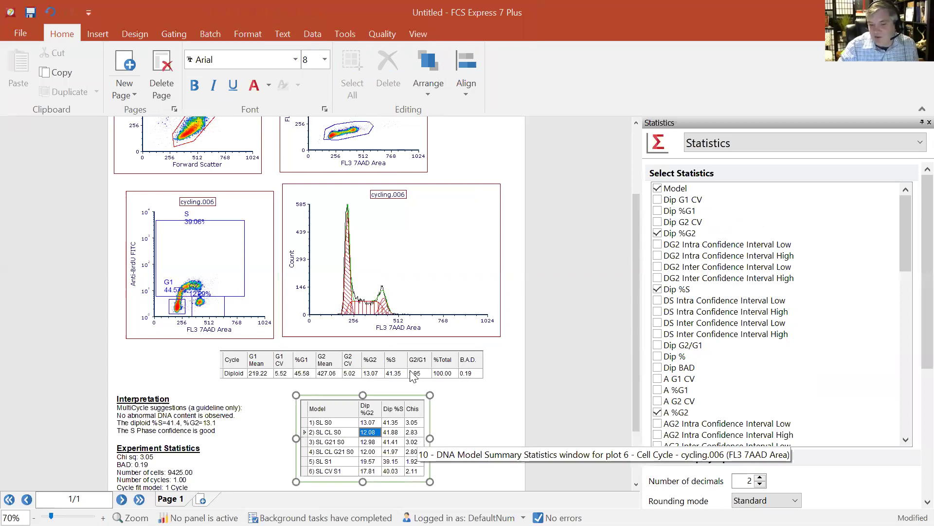
Compare the Model 5, Model 1 and Model 2 fits on the cell cycle plot and leave Model 5 displayed
{"action": "left_click", "coordinate": [418, 223]}
{"action": "left_click", "coordinate": [409, 286]}
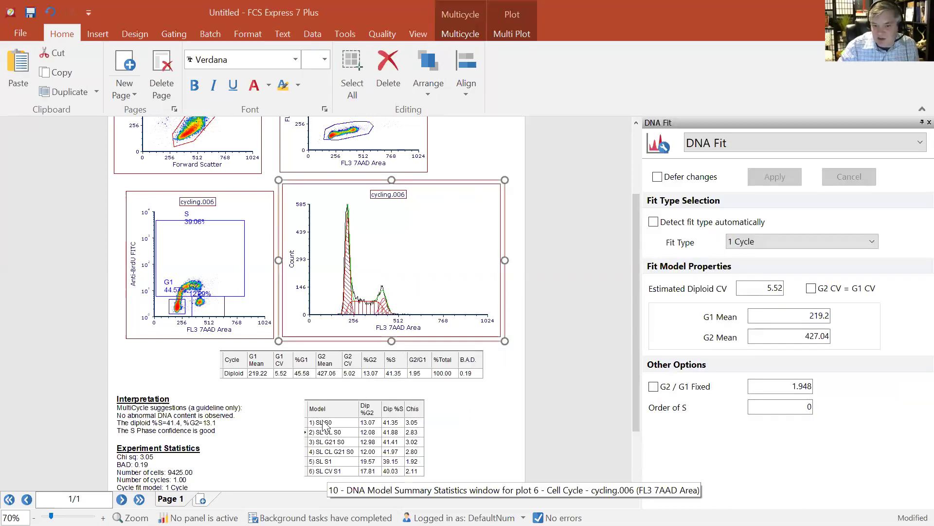
{"action": "left_click", "coordinate": [463, 32]}
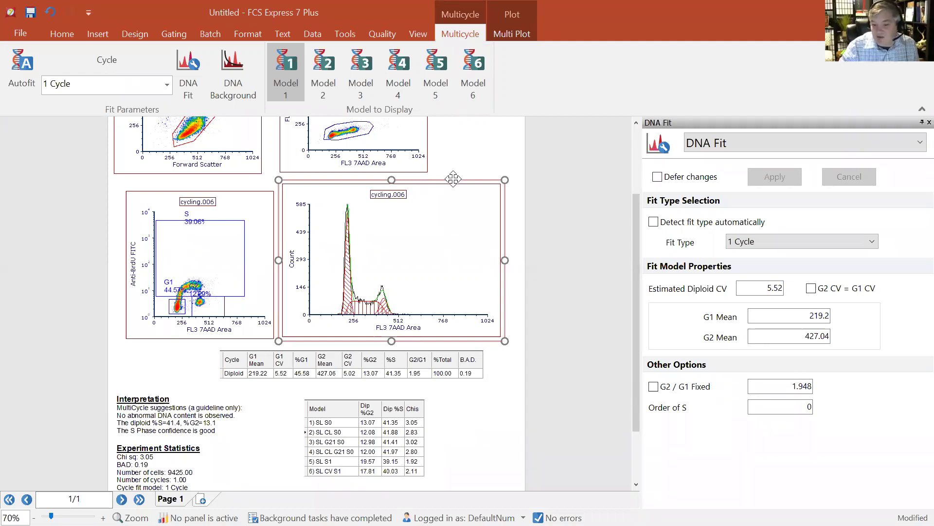
{"action": "left_click", "coordinate": [442, 72]}
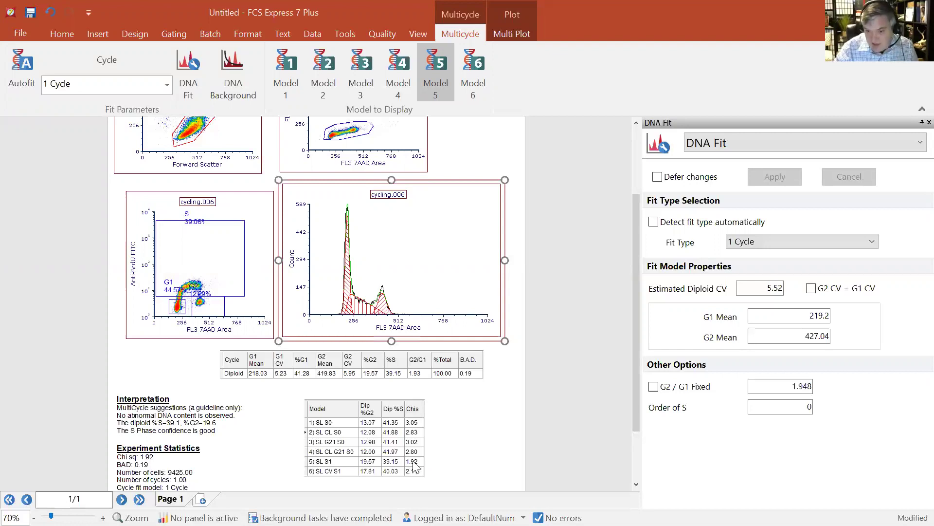
{"action": "left_click", "coordinate": [288, 76]}
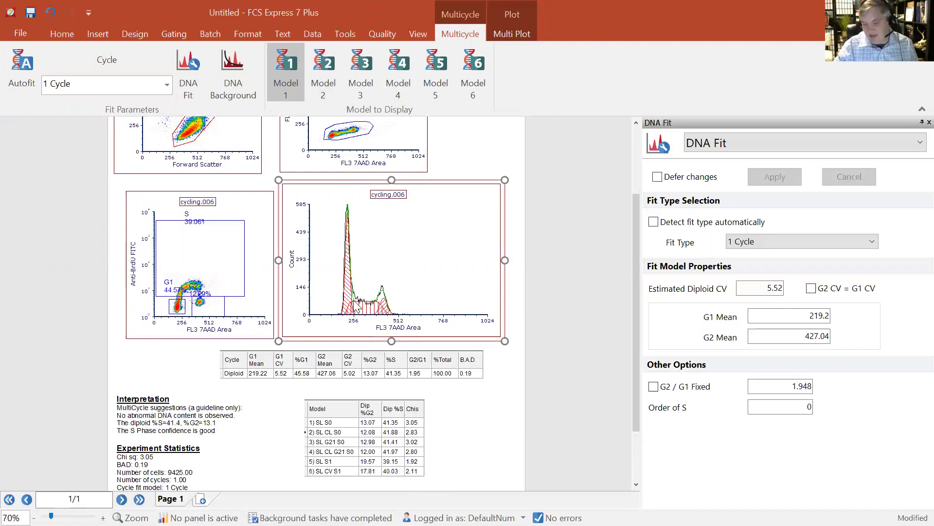
{"action": "left_click", "coordinate": [323, 82]}
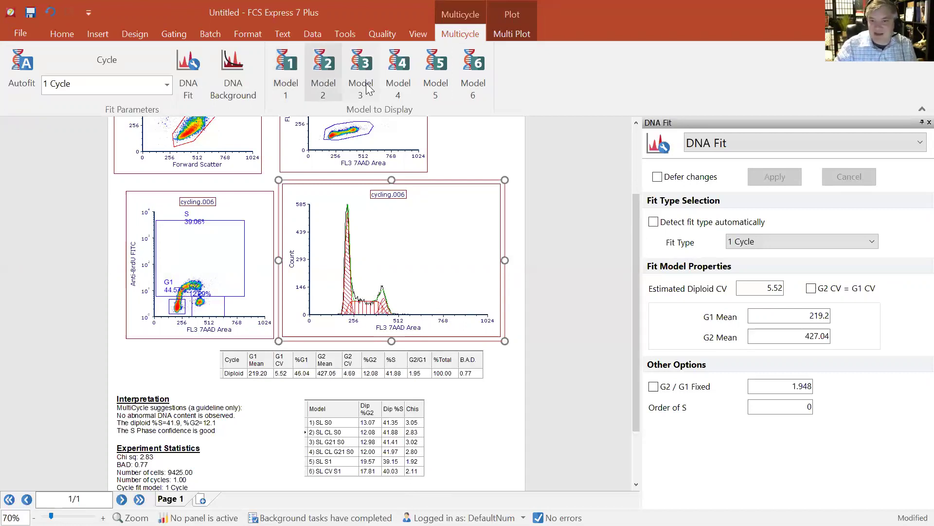
{"action": "left_click", "coordinate": [443, 66]}
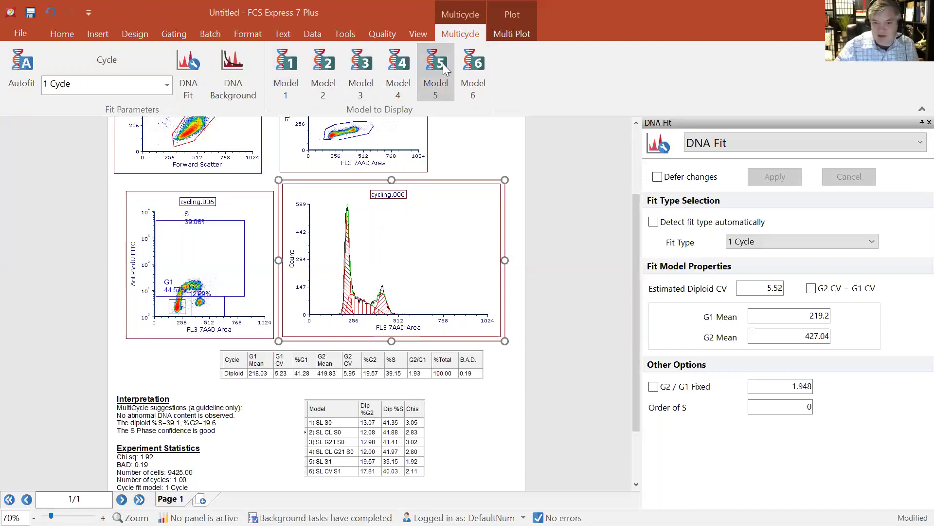
{"action": "left_click", "coordinate": [82, 260]}
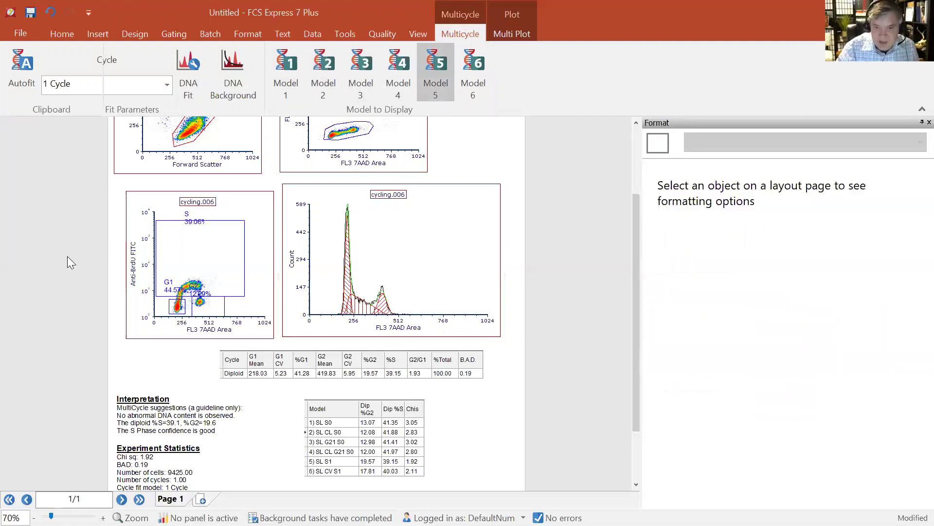
Set the cell cycle plot's current gate to No Gate
{"action": "scroll", "coordinate": [67, 255], "scroll_direction": "down", "scroll_amount": 2}
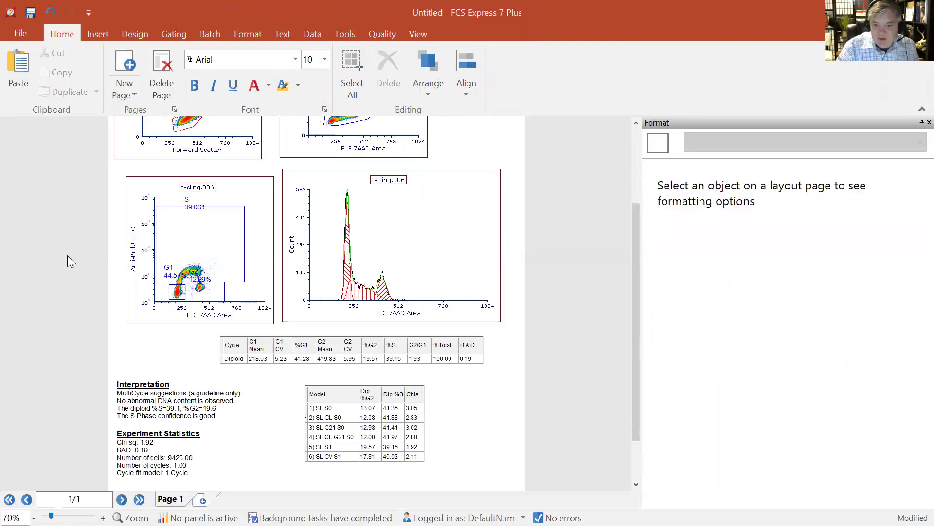
{"action": "left_click", "coordinate": [343, 163]}
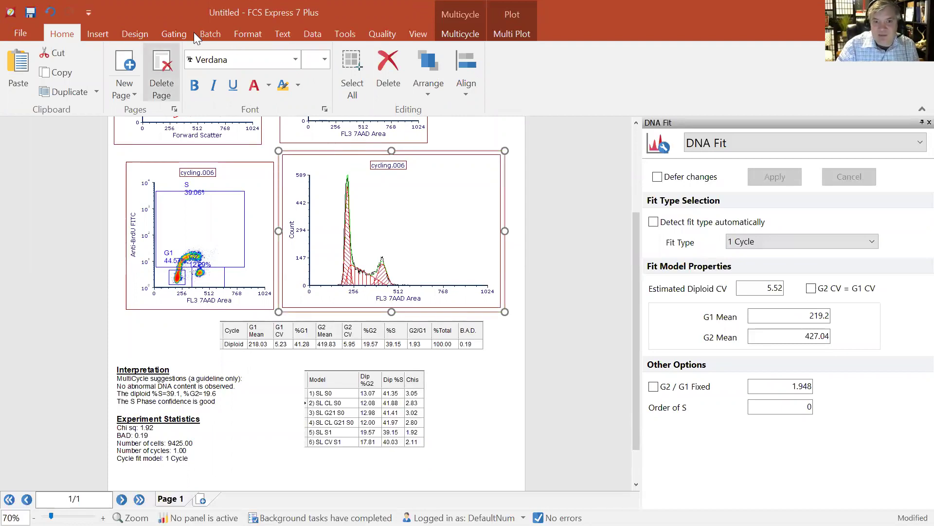
{"action": "left_click", "coordinate": [173, 33]}
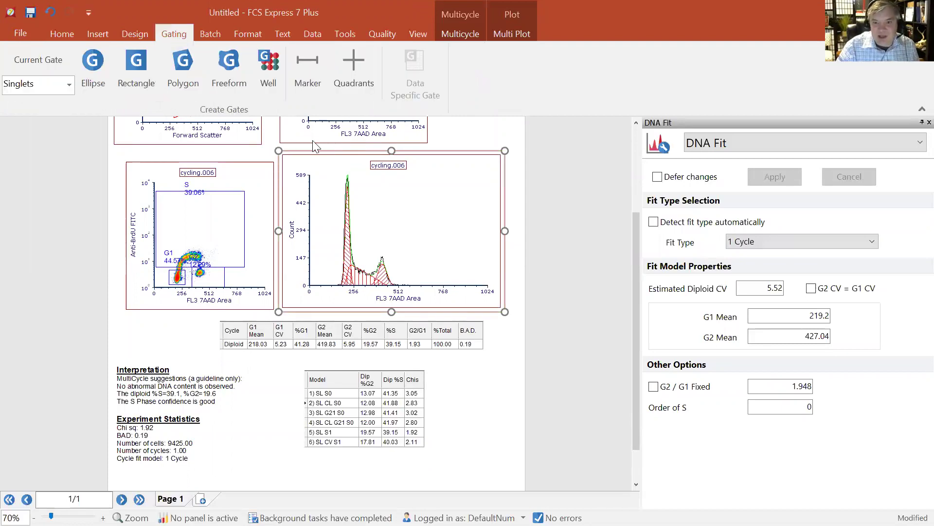
{"action": "left_click", "coordinate": [68, 82]}
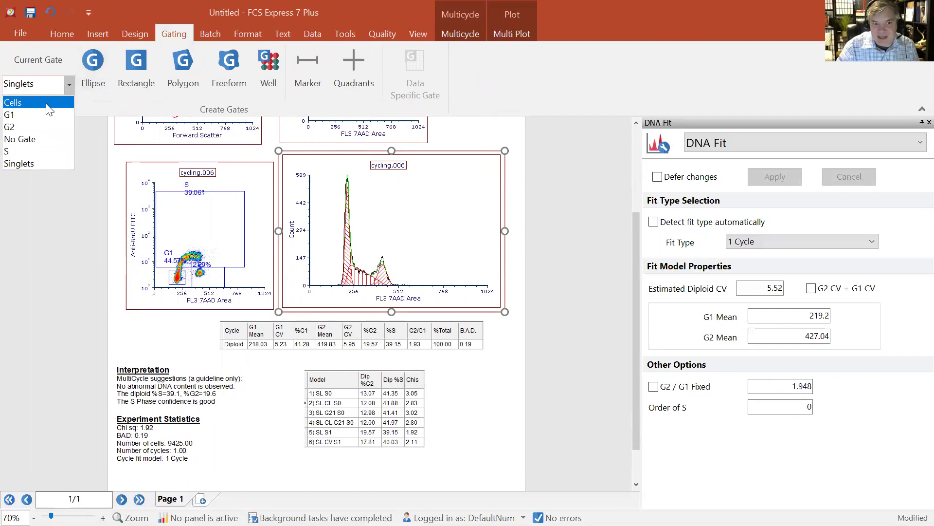
{"action": "left_click", "coordinate": [31, 139]}
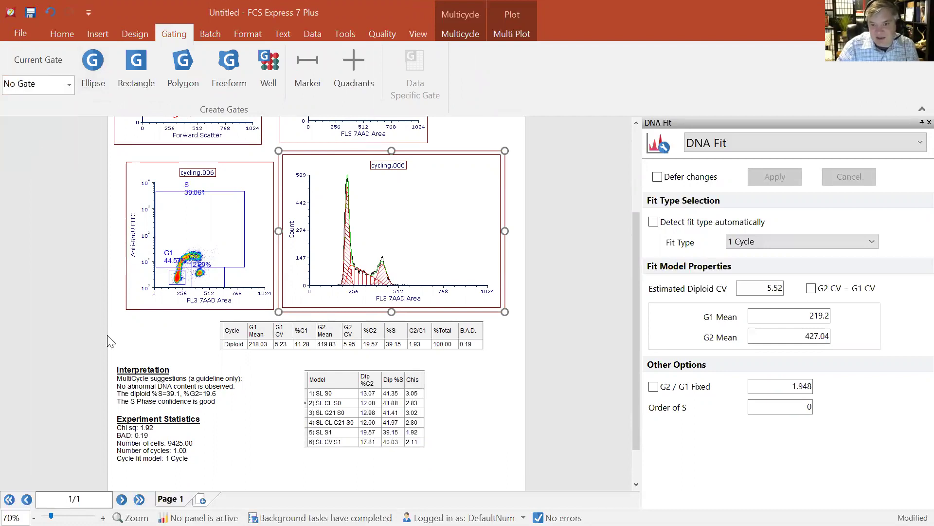
Magnify the cell cycle plot's FL3 7AAD Area axis around the debris and G1 peak, from about 30.8 to 324.5
{"action": "right_click", "coordinate": [331, 274]}
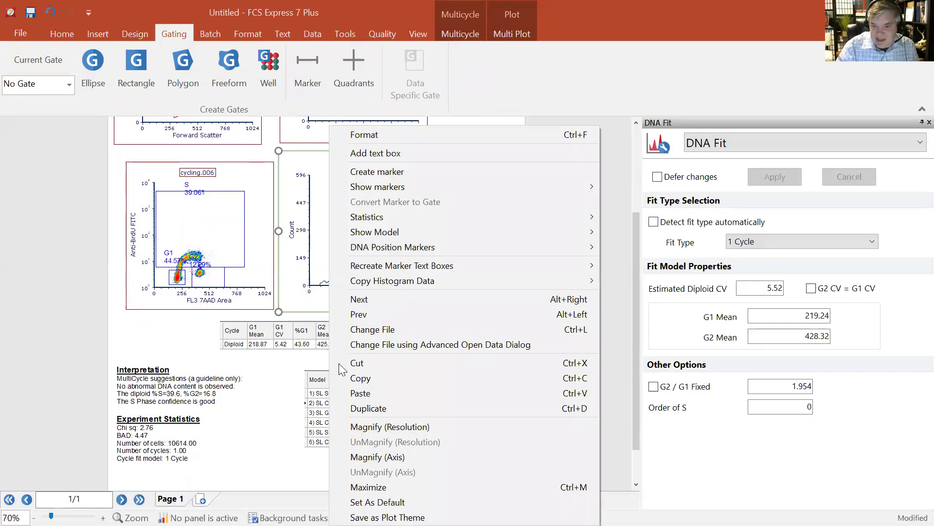
{"action": "left_click", "coordinate": [377, 456]}
{"action": "left_click_drag", "start_coordinate": [364, 267], "coordinate": [315, 294]}
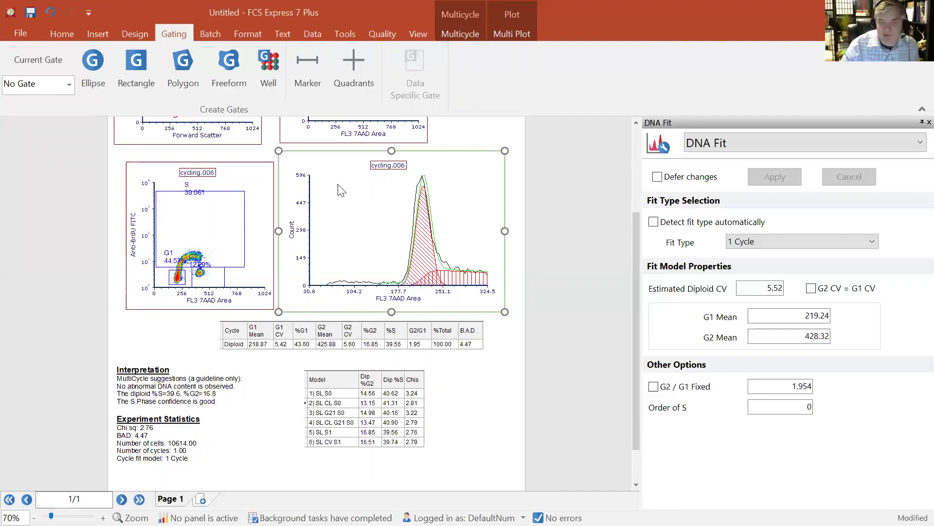
Reapply the Singlets gate to the cell cycle plot and restore its full axis range with UnMagnify (Axis)
{"action": "left_click", "coordinate": [67, 89]}
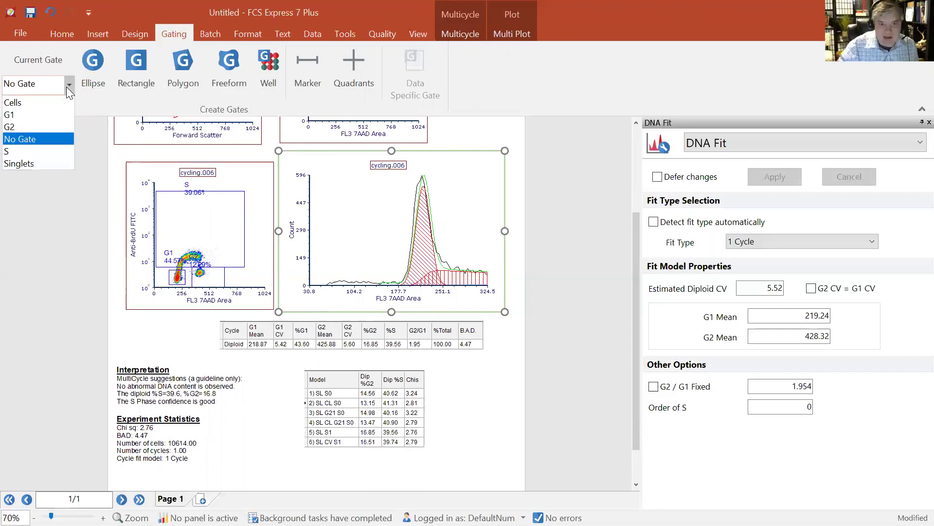
{"action": "left_click", "coordinate": [34, 164]}
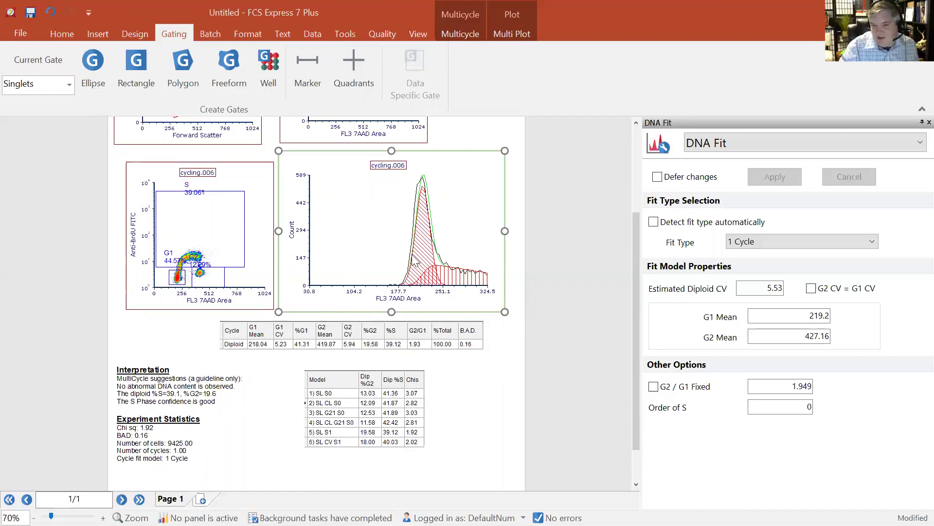
{"action": "right_click", "coordinate": [386, 253]}
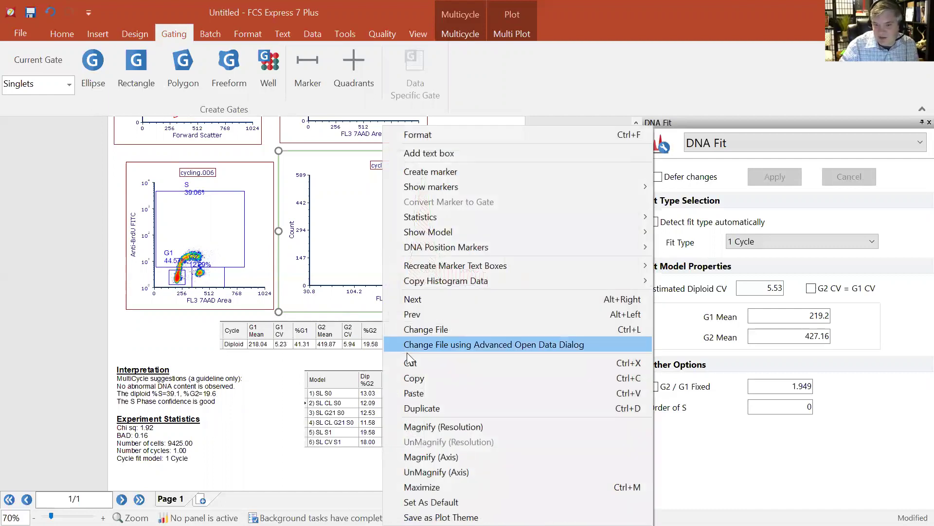
{"action": "left_click", "coordinate": [454, 472]}
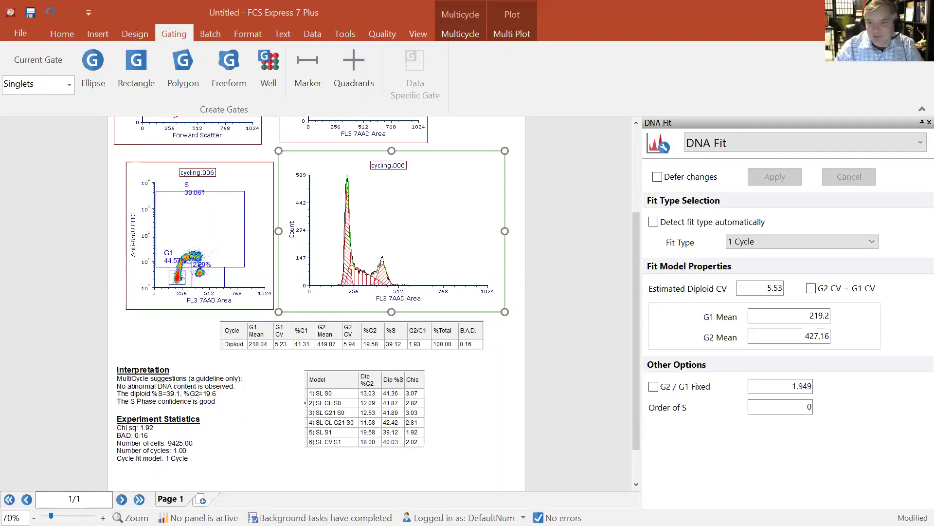
Deselect the cell cycle plot and open the Data List
{"action": "left_click", "coordinate": [542, 192]}
{"action": "scroll", "coordinate": [541, 191], "scroll_direction": "up", "scroll_amount": 3}
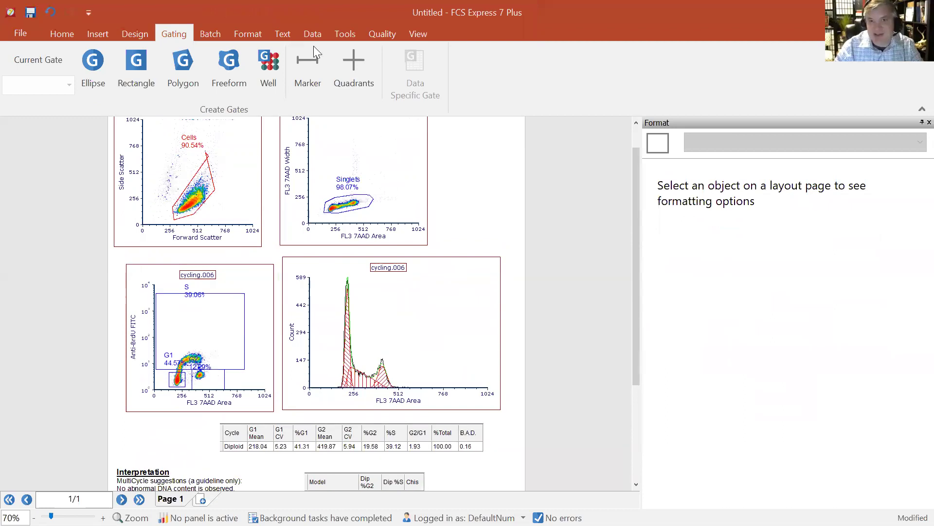
{"action": "left_click", "coordinate": [311, 32]}
{"action": "left_click", "coordinate": [366, 73]}
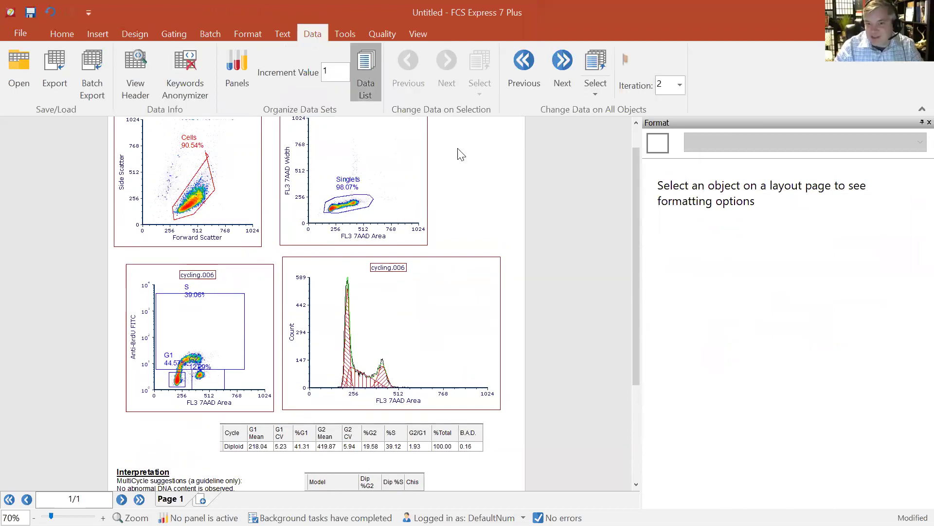